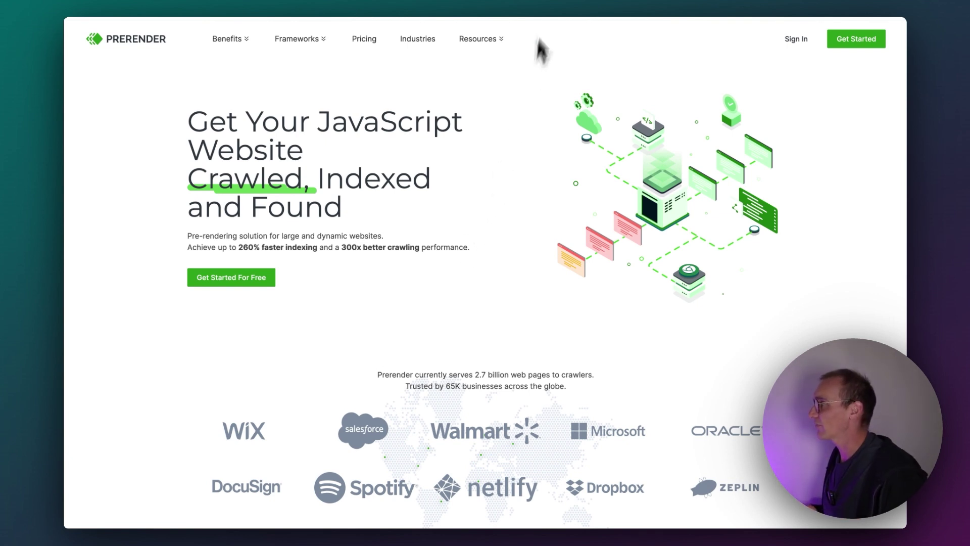
Step: Sign in to Prerender and open the Cloudflare Integration for ESM Syntax guide
click(796, 39)
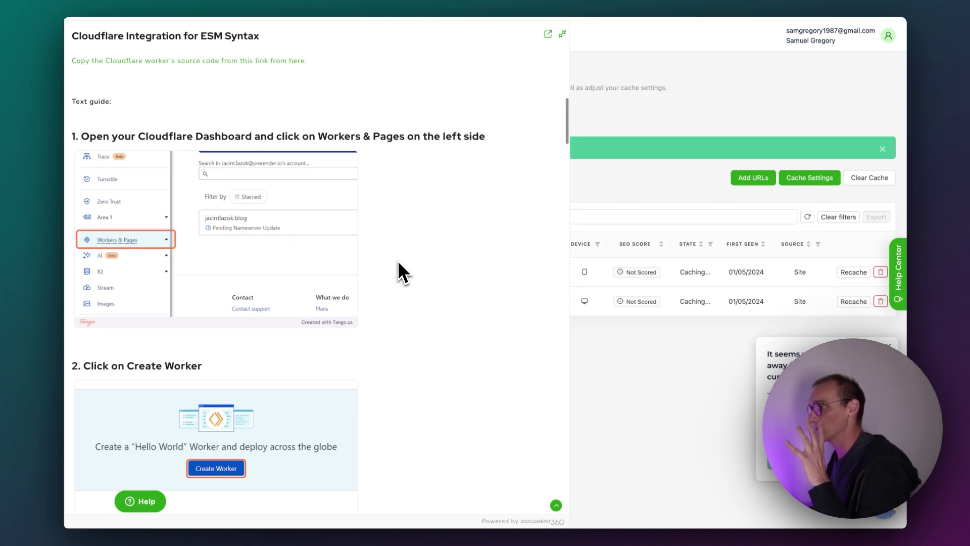
Step: Look through the flowst8.dev DNS records in the Cloudflare dashboard
mouse_move(57, 308)
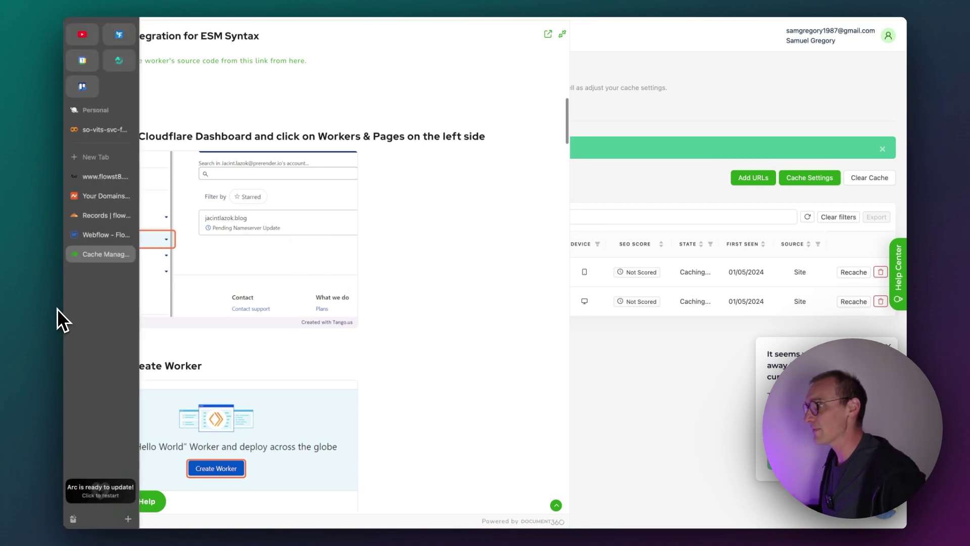
click(101, 234)
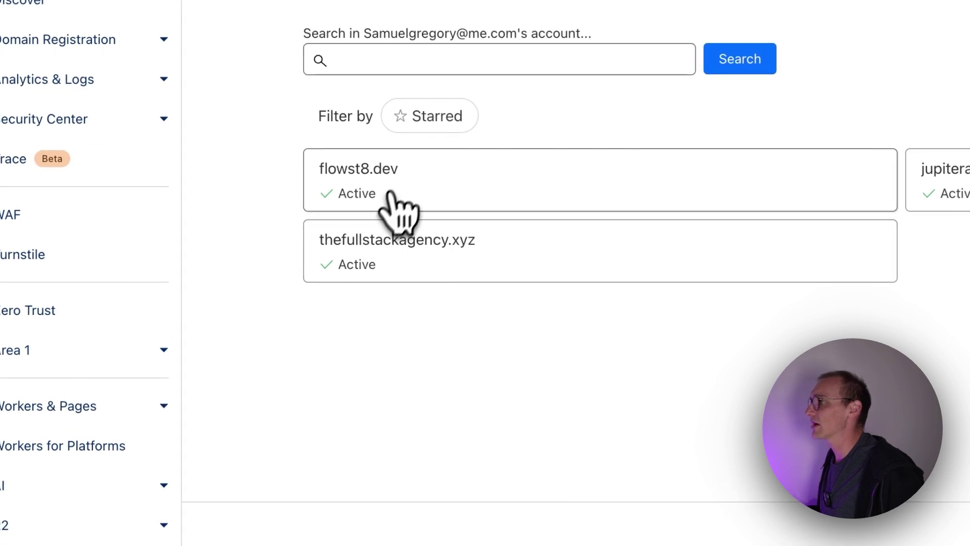
click(406, 174)
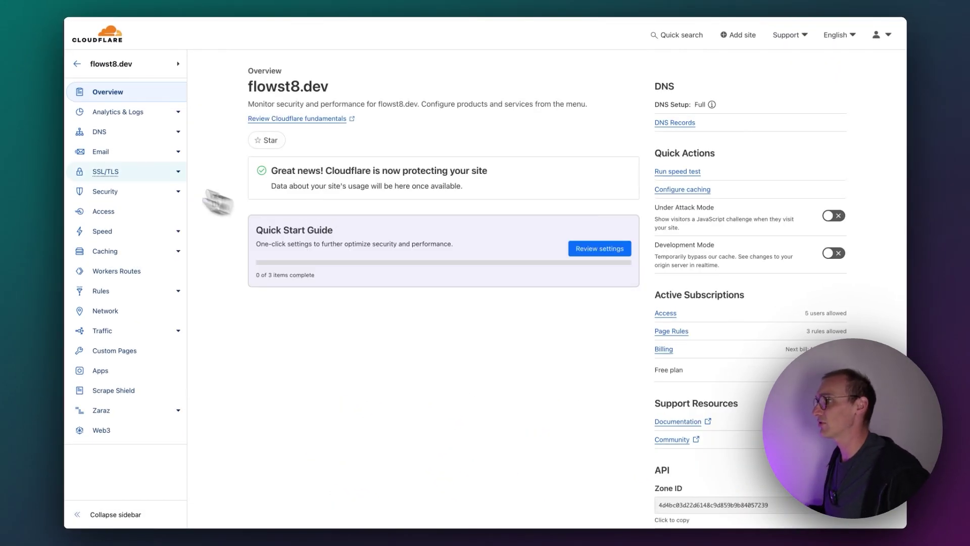
click(119, 132)
scroll(251, 286, down, 3)
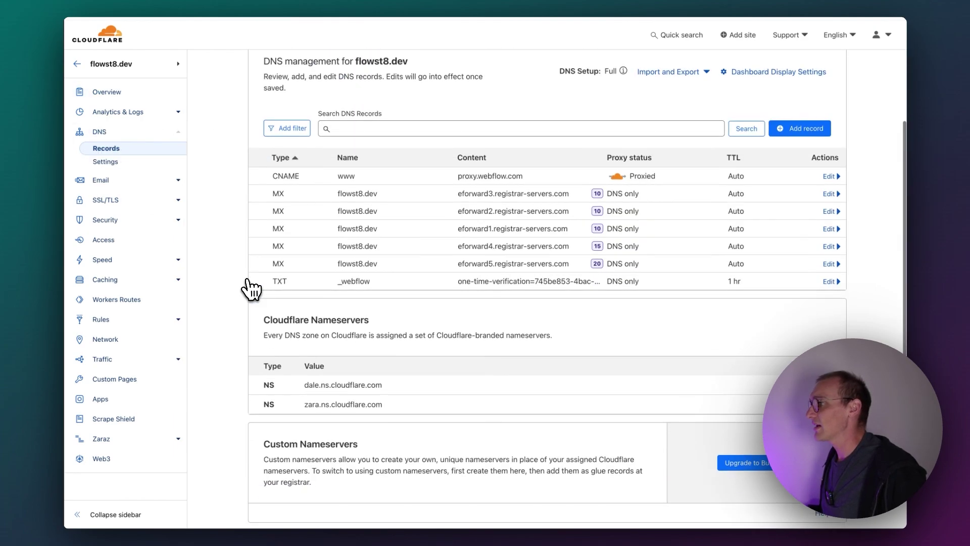
scroll(251, 286, up, 2)
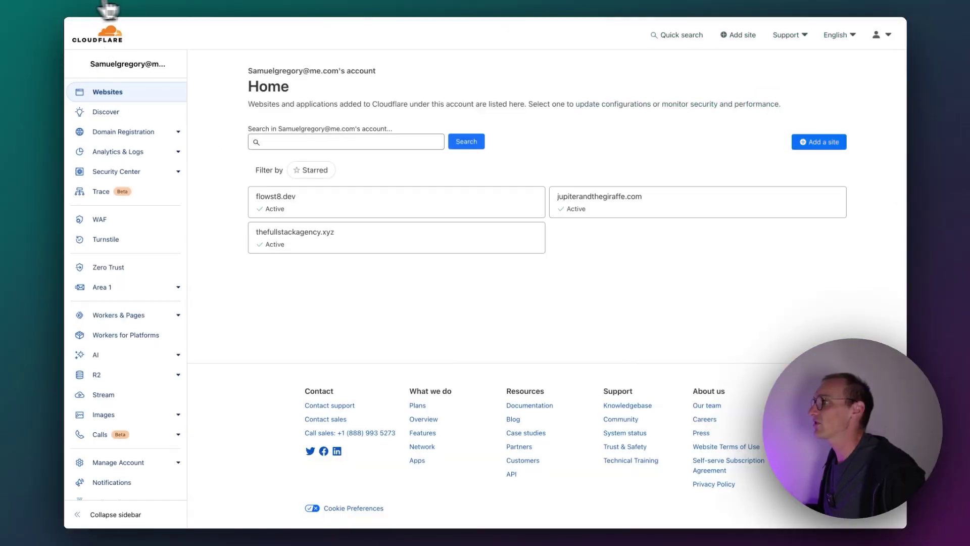
Step: Create and deploy a Hello World worker named flowst8, and open its code
click(118, 314)
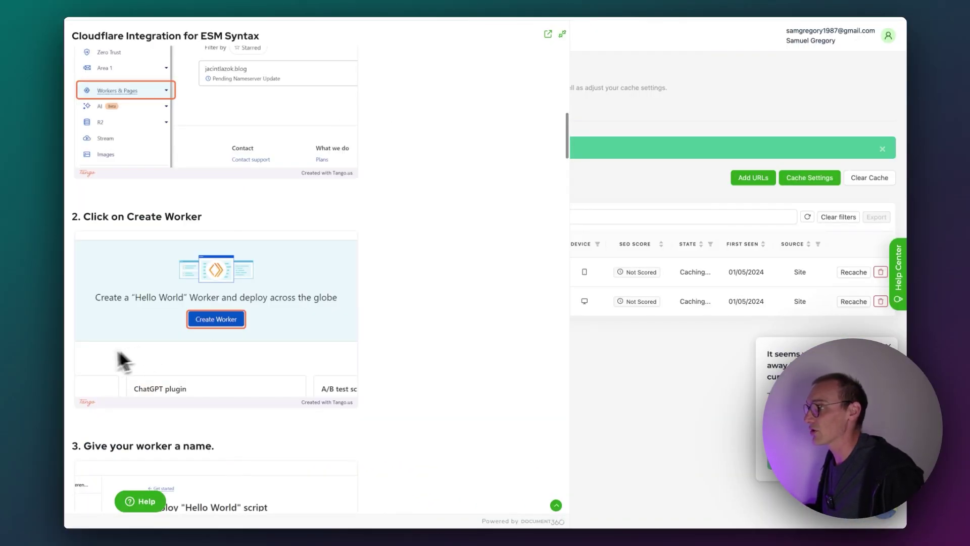
mouse_move(61, 362)
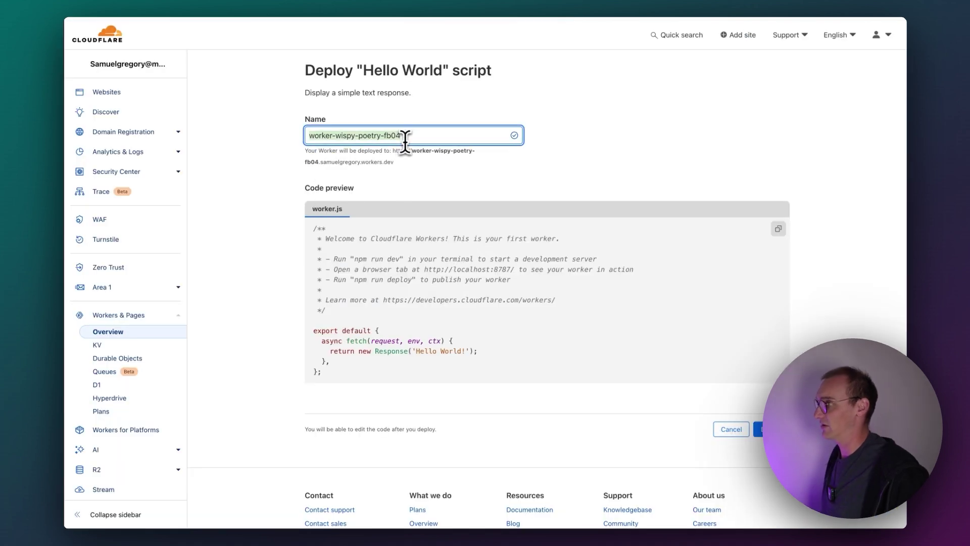
text(flowst)
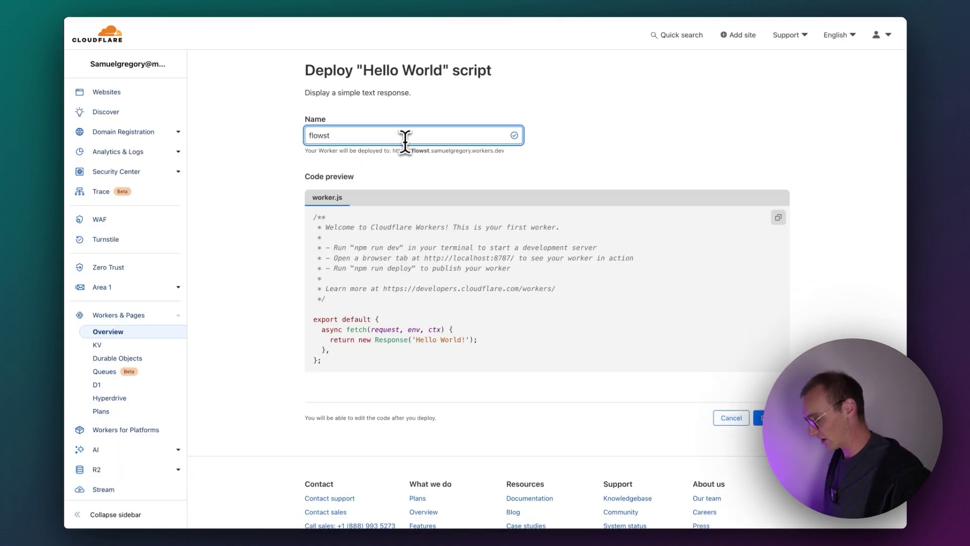
scroll(256, 255, down, 1)
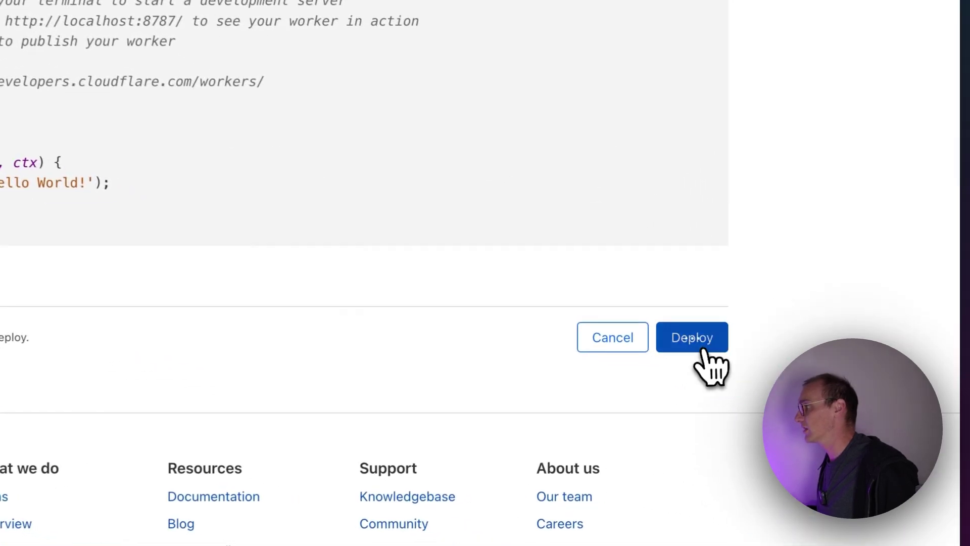
click(776, 405)
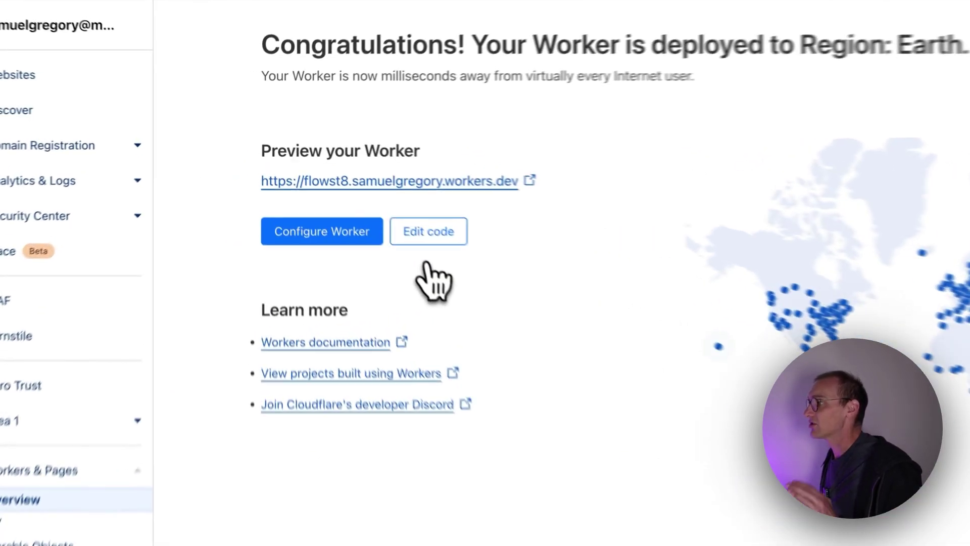
click(344, 182)
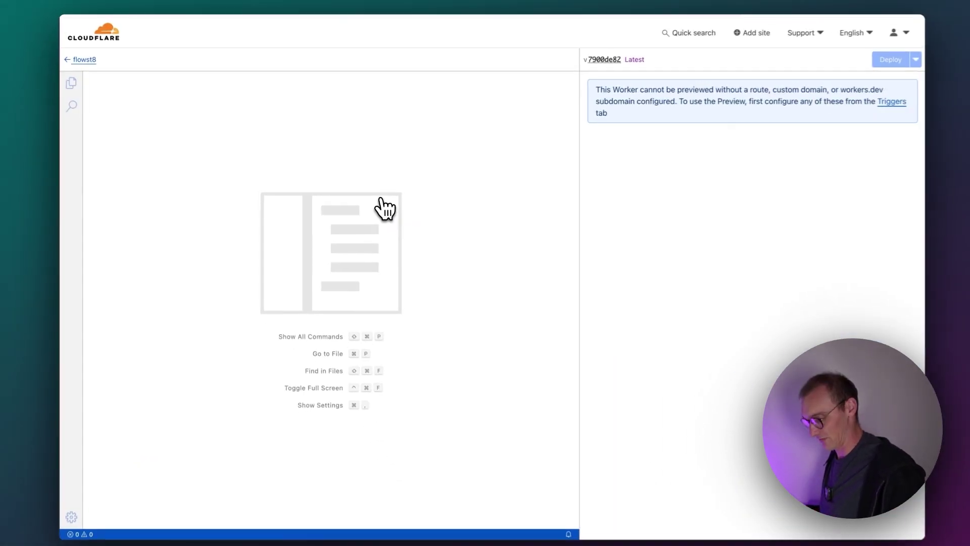
Step: Scroll Prerender's ESM integration guide down to step 6 and its worker source link
mouse_move(35, 335)
click(121, 255)
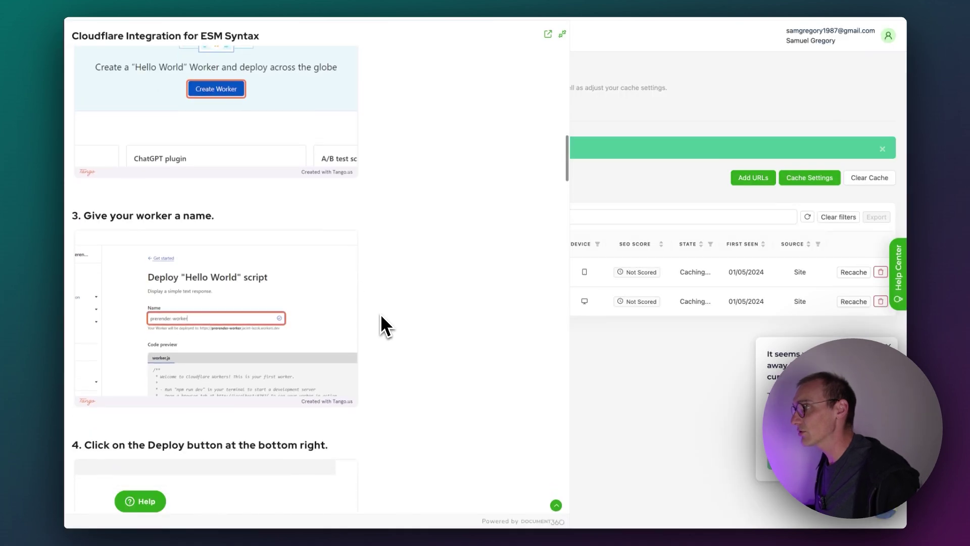
scroll(239, 341, down, 4)
scroll(240, 349, down, 4)
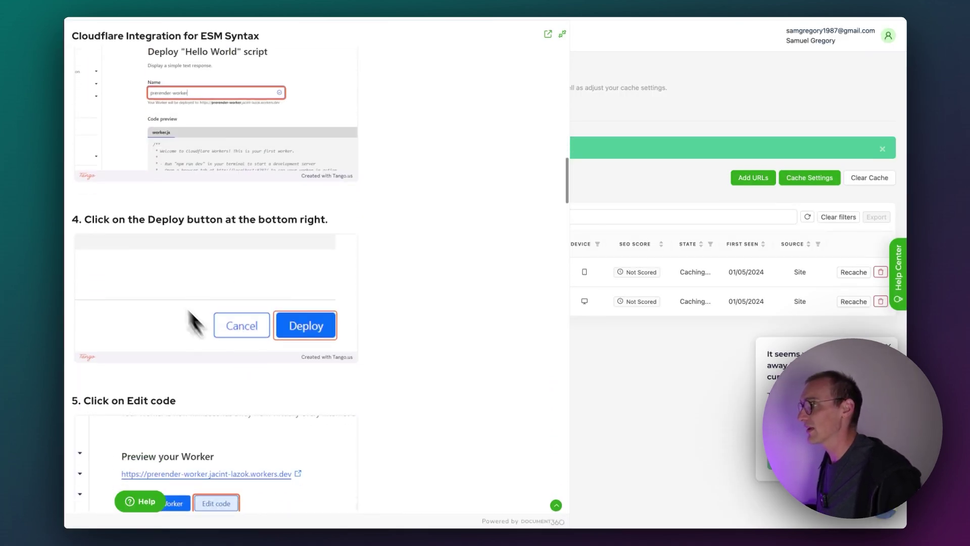
scroll(205, 349, down, 4)
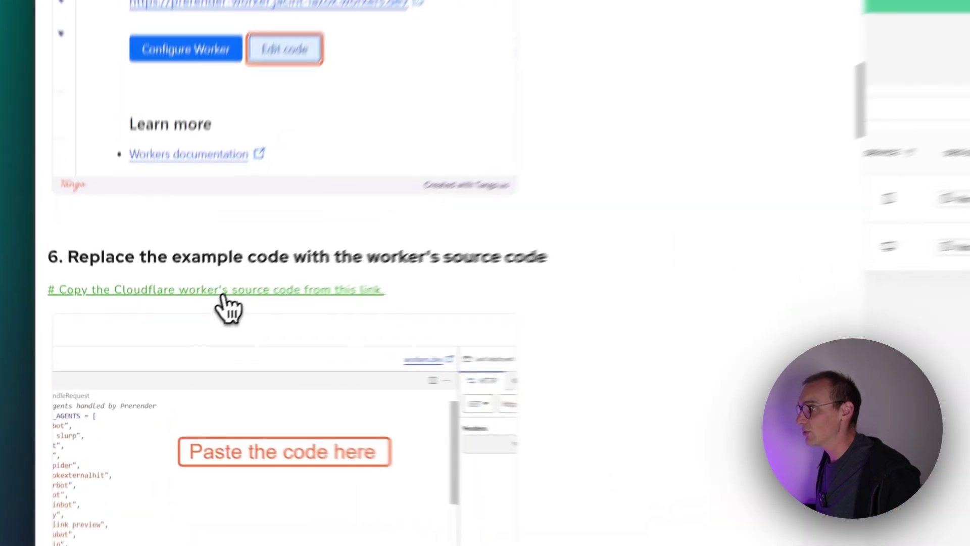
Step: Replace the flowst8 worker's example code with the Prerender worker source and deploy it
key(ctrl+Tab)
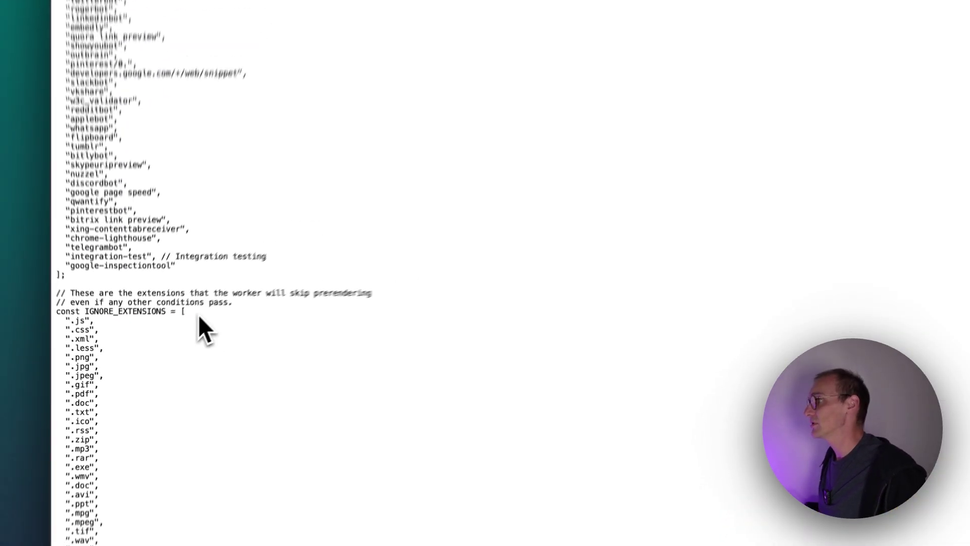
key(super+a)
key(ctrl+Tab)
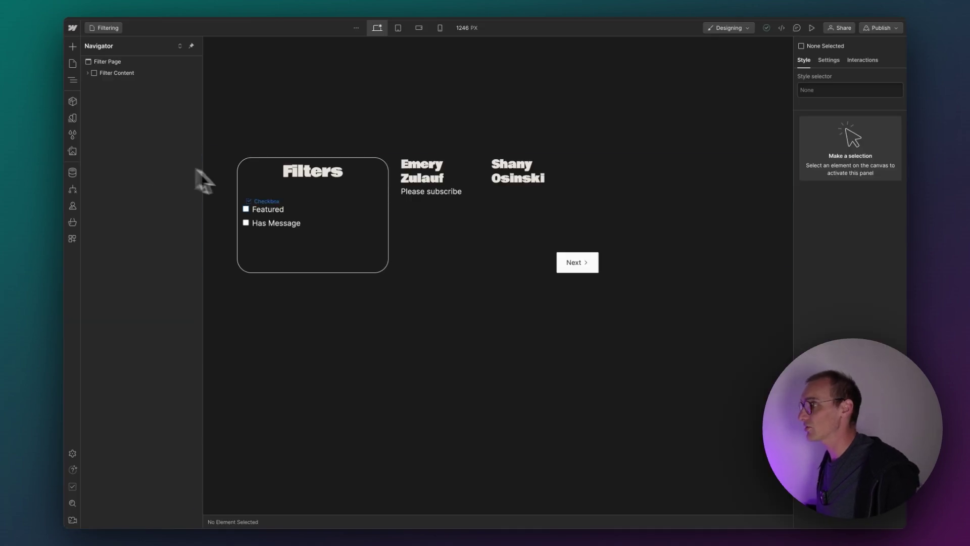
key(ctrl+Tab)
key(super+a)
key(super+v)
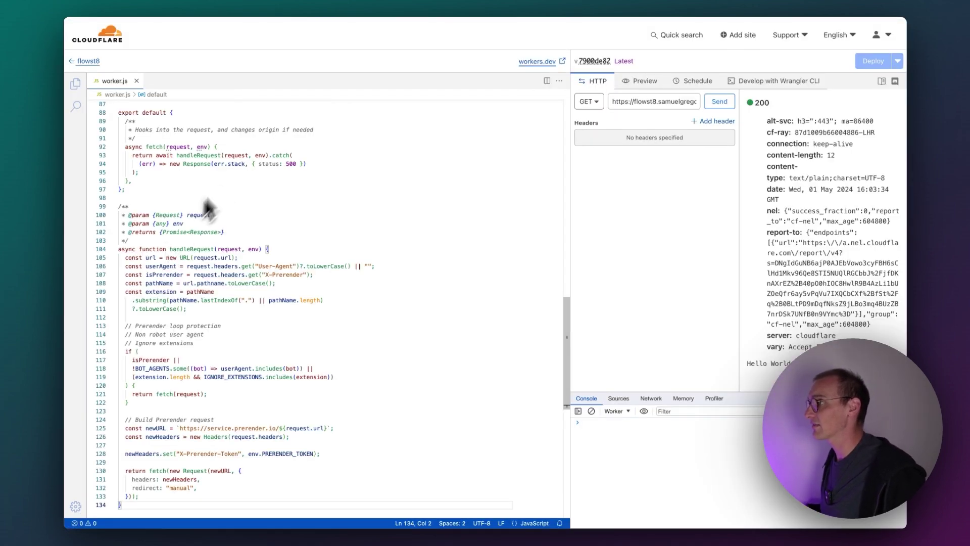
scroll(515, 168, up, 8)
click(873, 61)
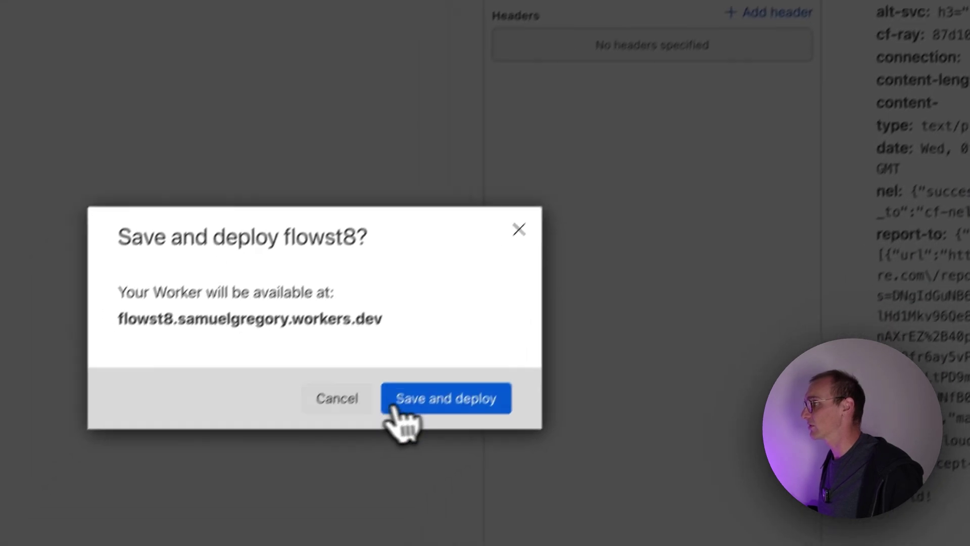
Step: Confirm the flowst8 save-and-deploy and open the worker's Triggers settings
click(397, 404)
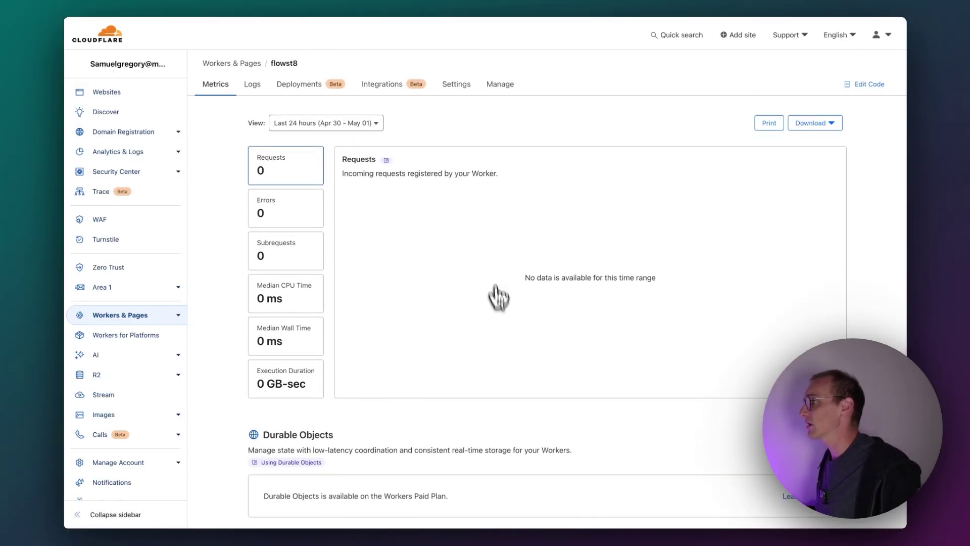
click(457, 85)
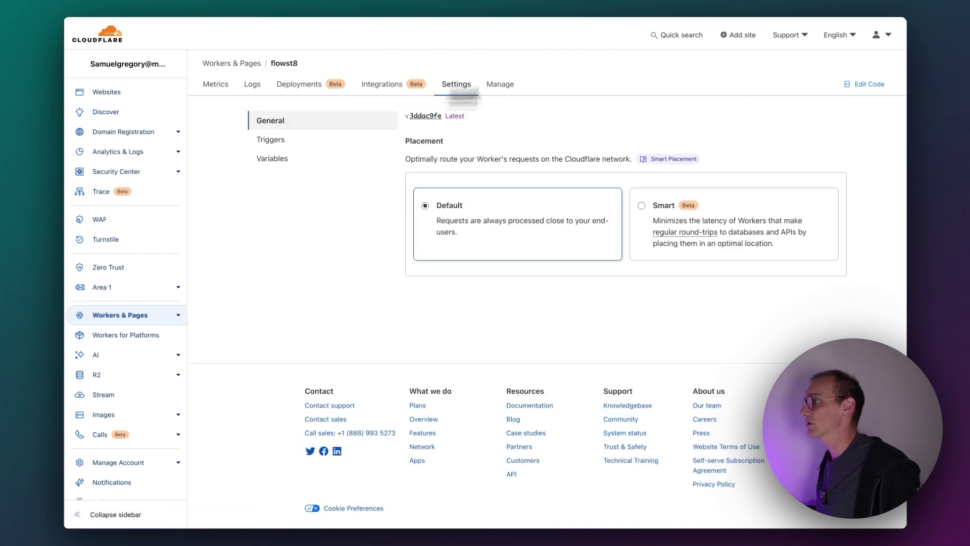
click(278, 141)
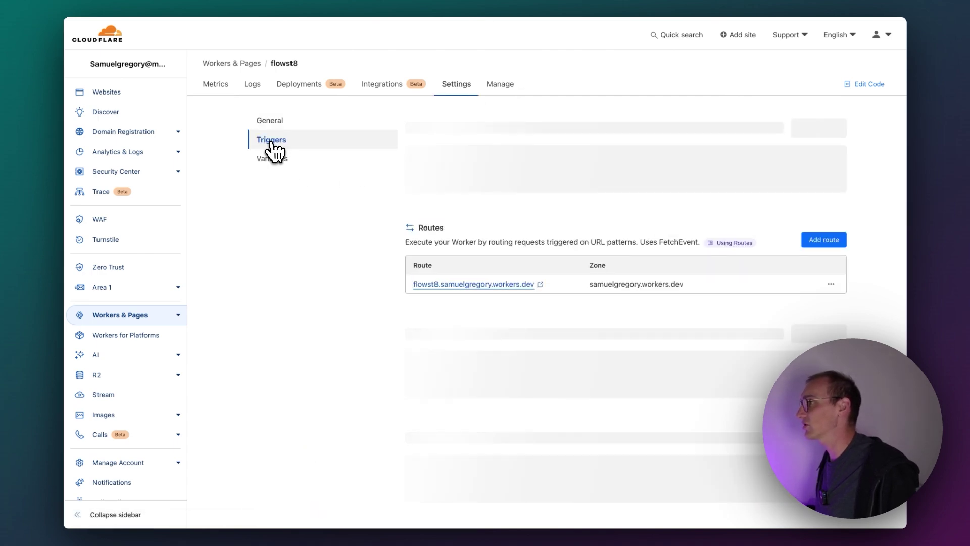
Step: Add a route *.flowst8.dev/* for the worker in the flowst8.dev zone
click(813, 308)
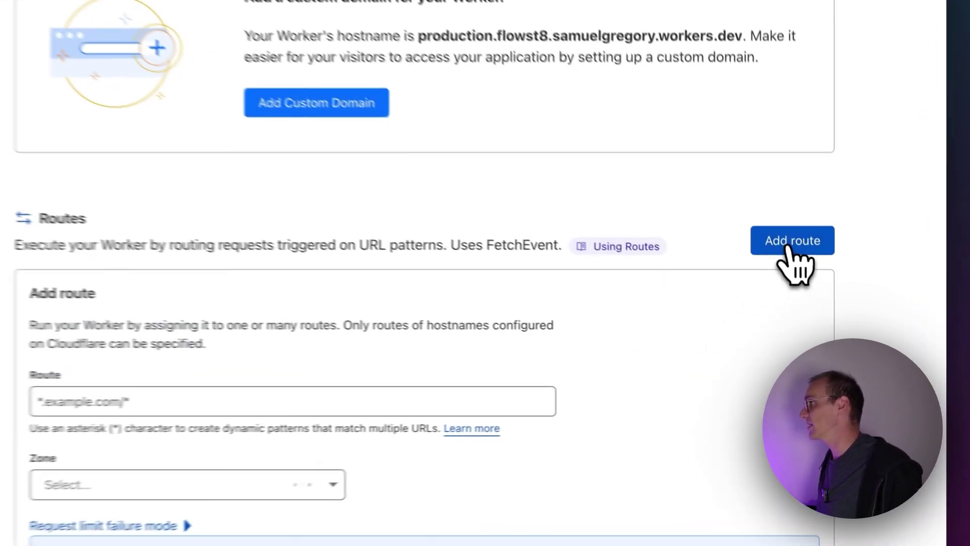
click(538, 380)
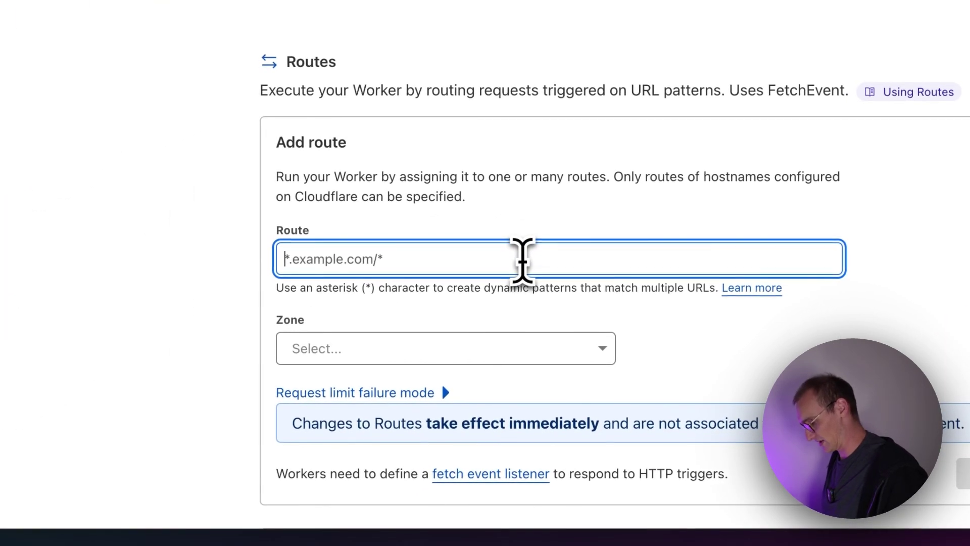
text(*)
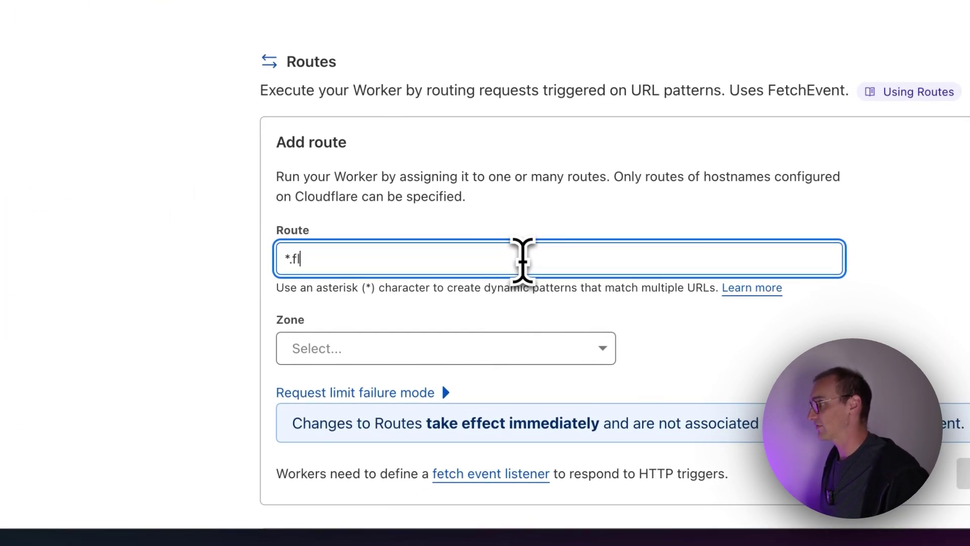
text(.flowst8.dev/*)
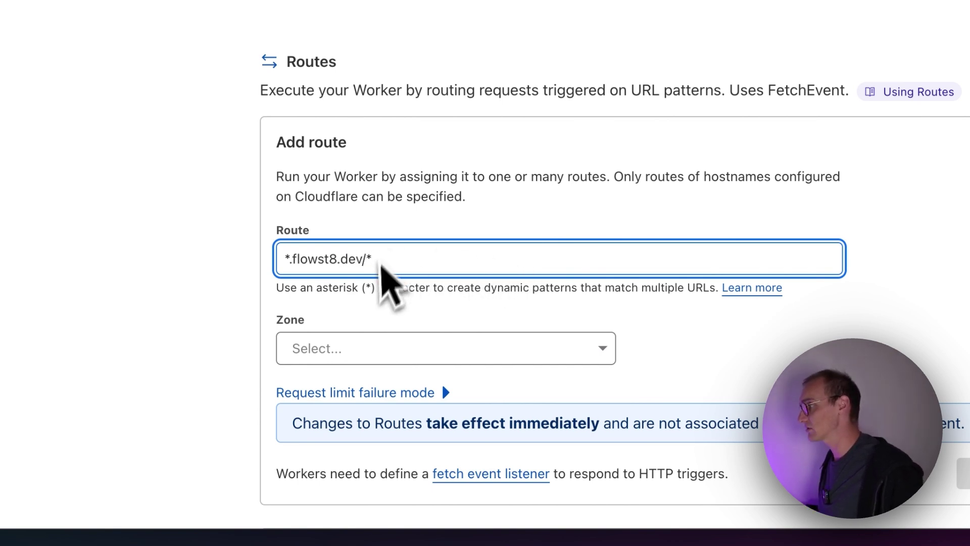
click(387, 353)
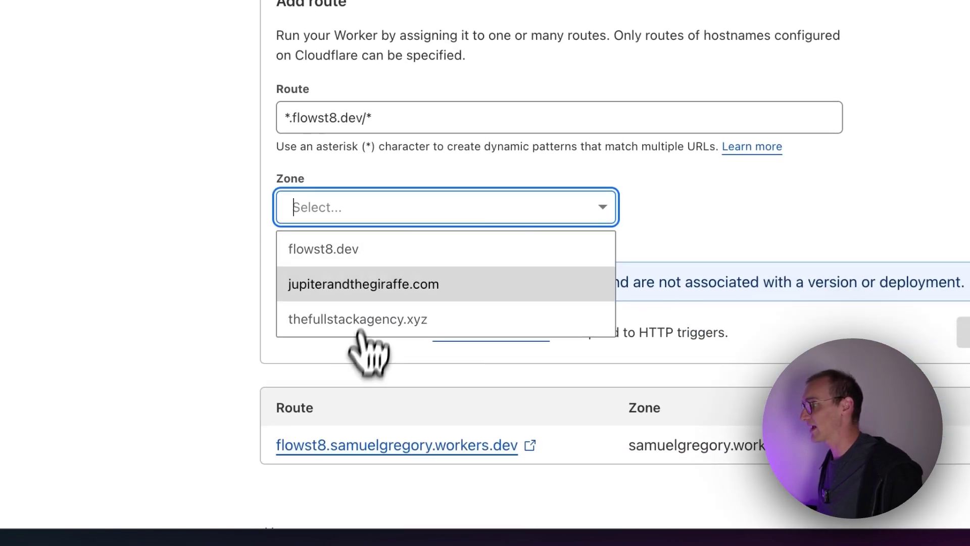
click(326, 250)
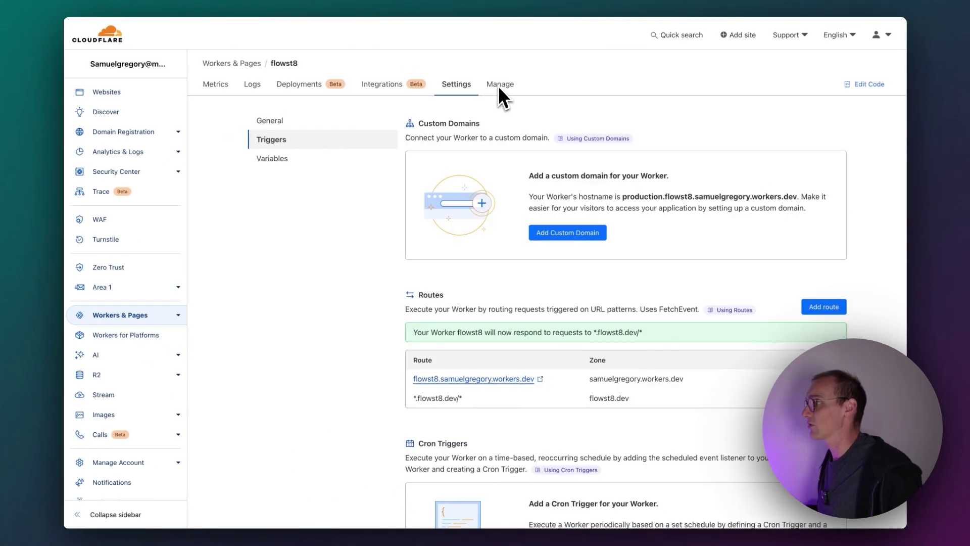
Step: Add a PRERENDER_TOKEN variable holding the copied Prerender token, then view the FlowSt8 site
click(272, 159)
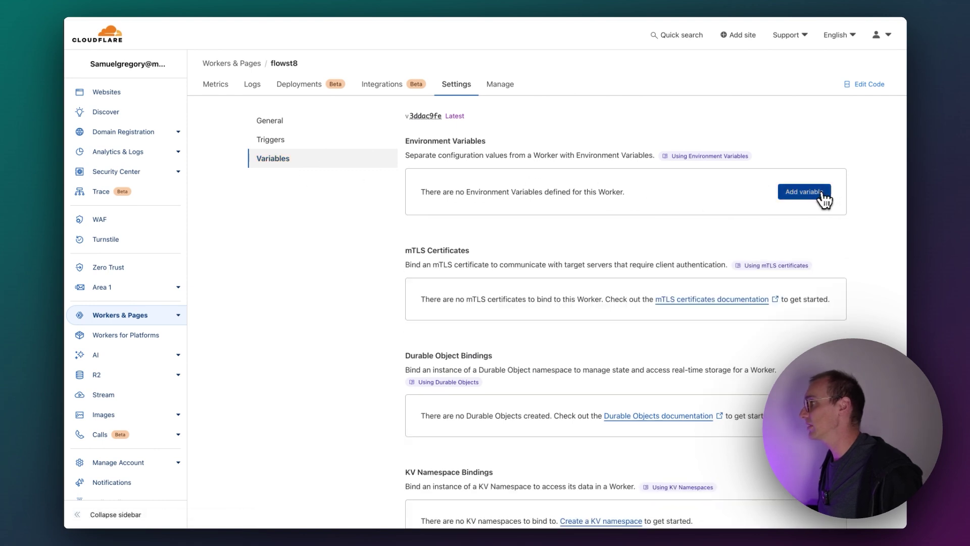
click(758, 192)
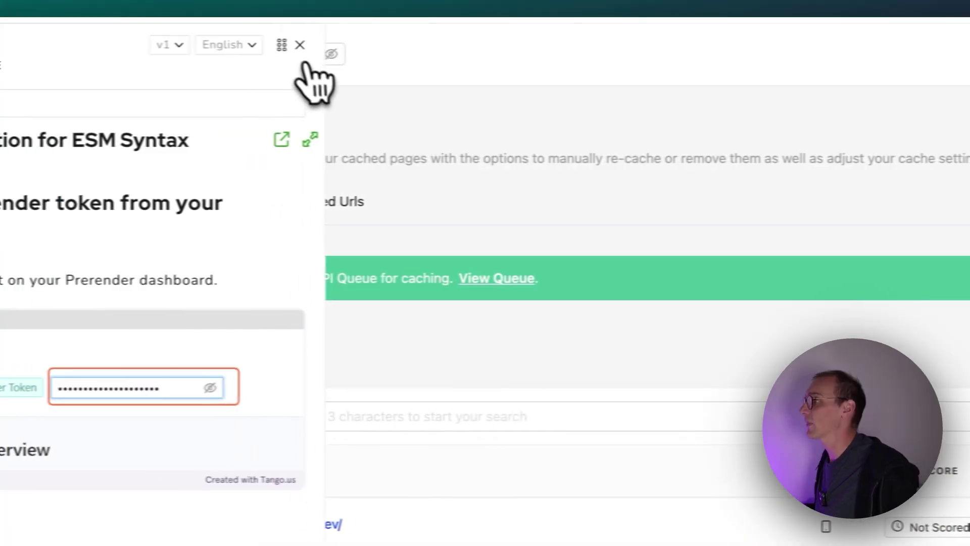
click(320, 82)
double_click(437, 54)
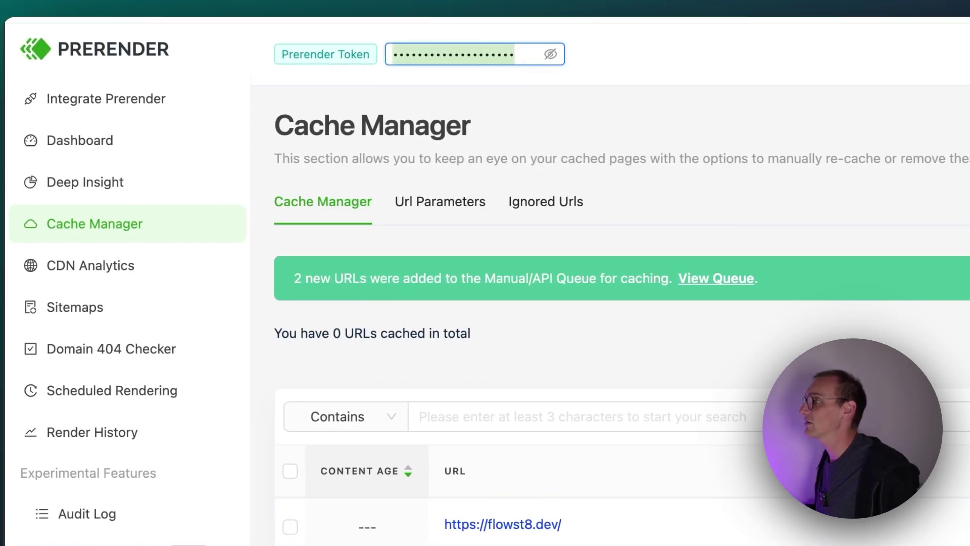
key(super+a)
key(super+Tab)
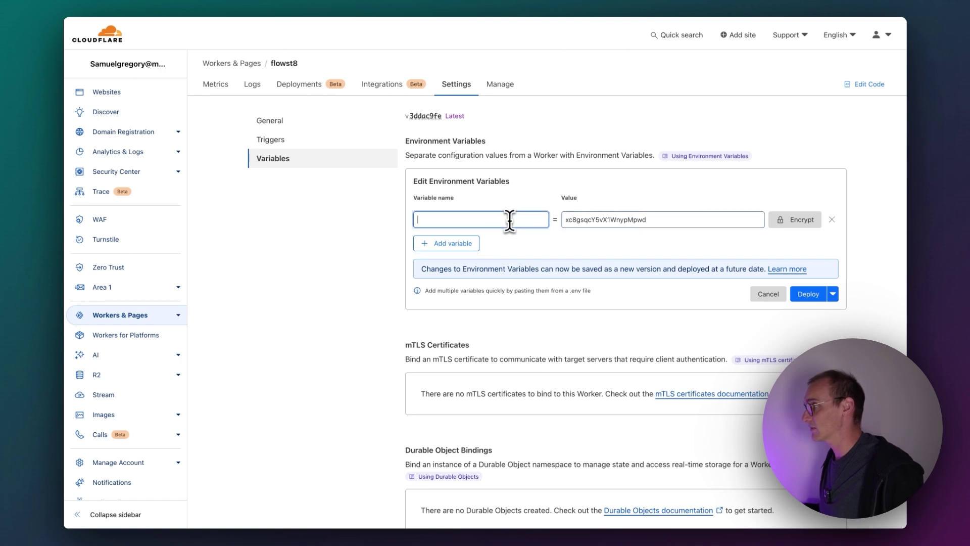
text(PREREND_)
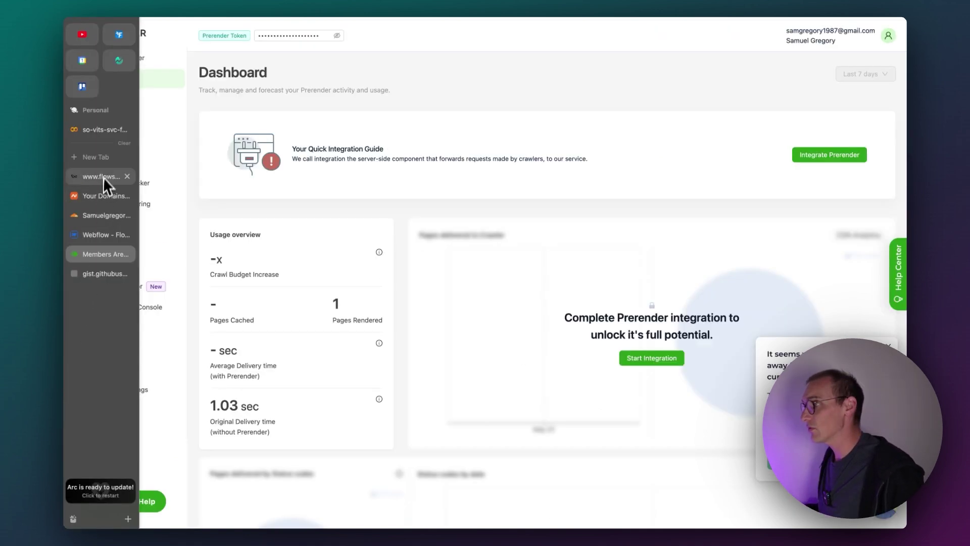
click(104, 178)
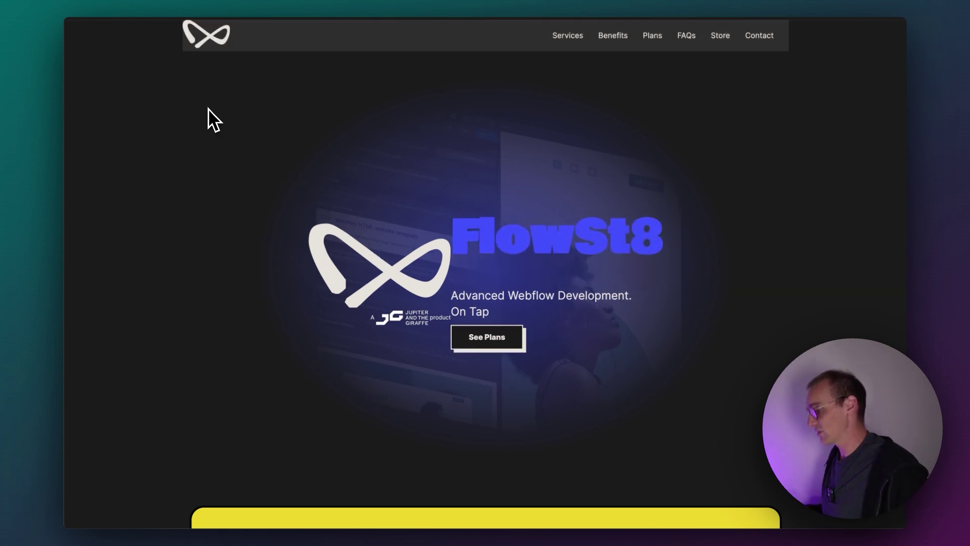
key(super+alt+i)
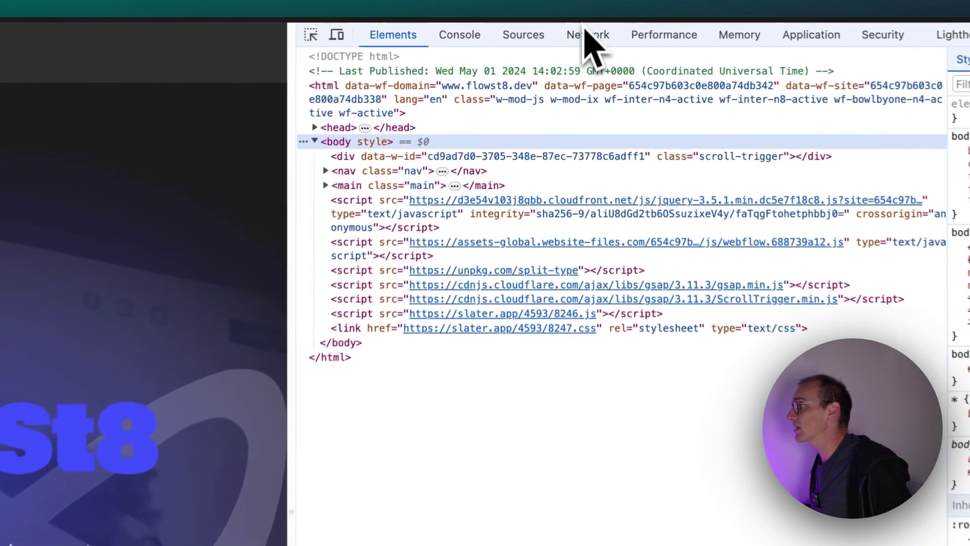
click(588, 36)
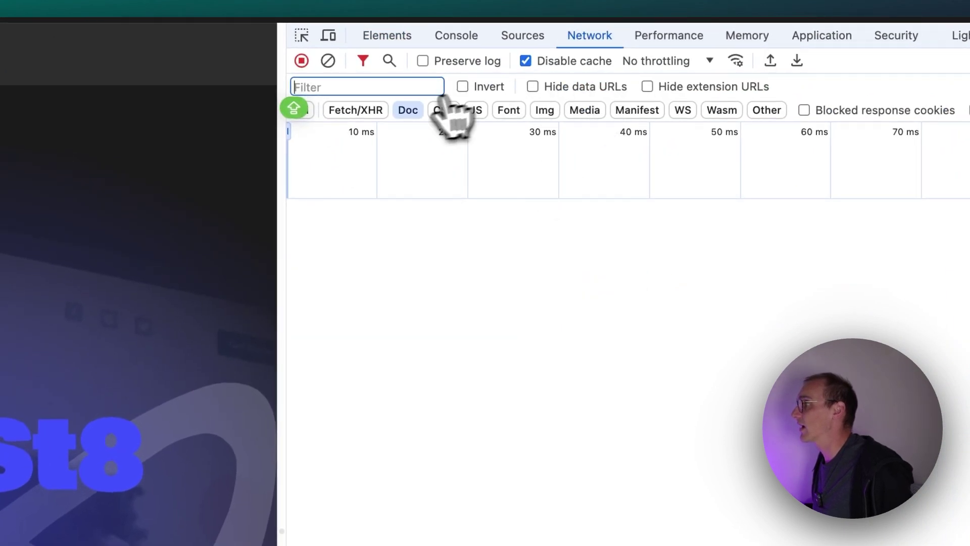
key(super+r)
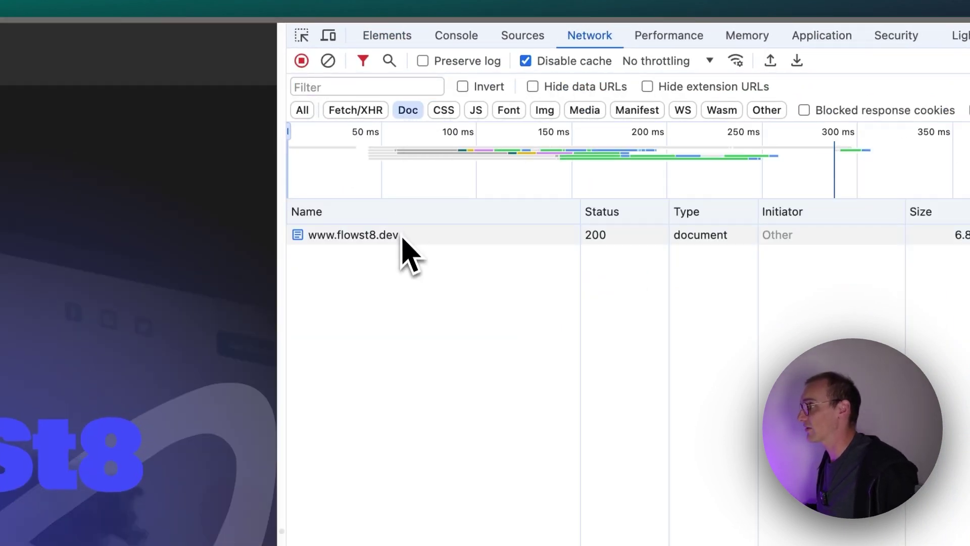
click(403, 236)
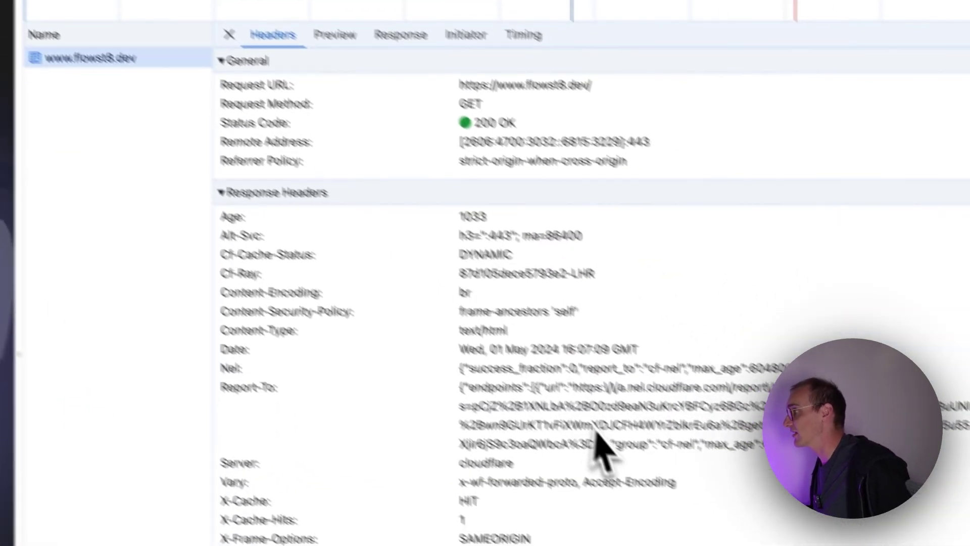
drag(469, 387, 791, 471)
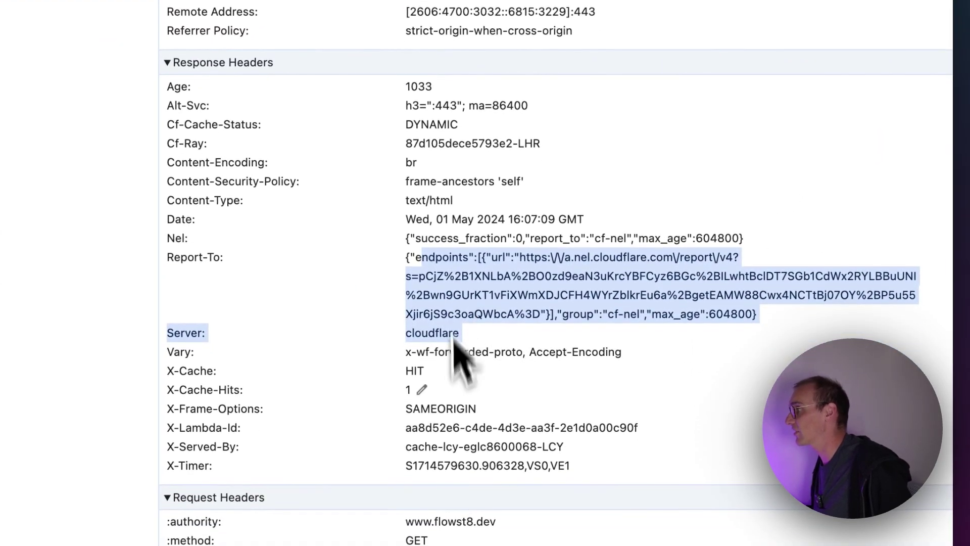
scroll(464, 383, down, 2)
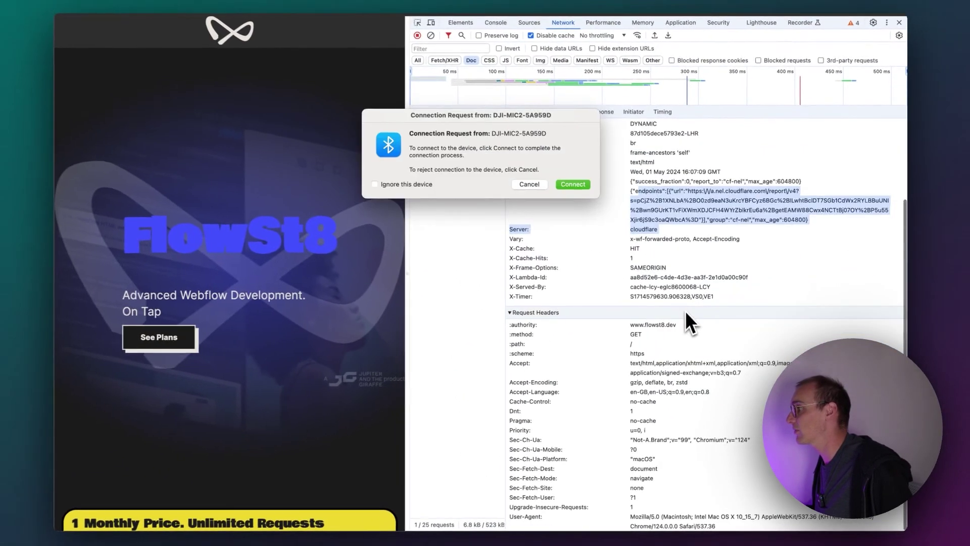
scroll(685, 311, down, 2)
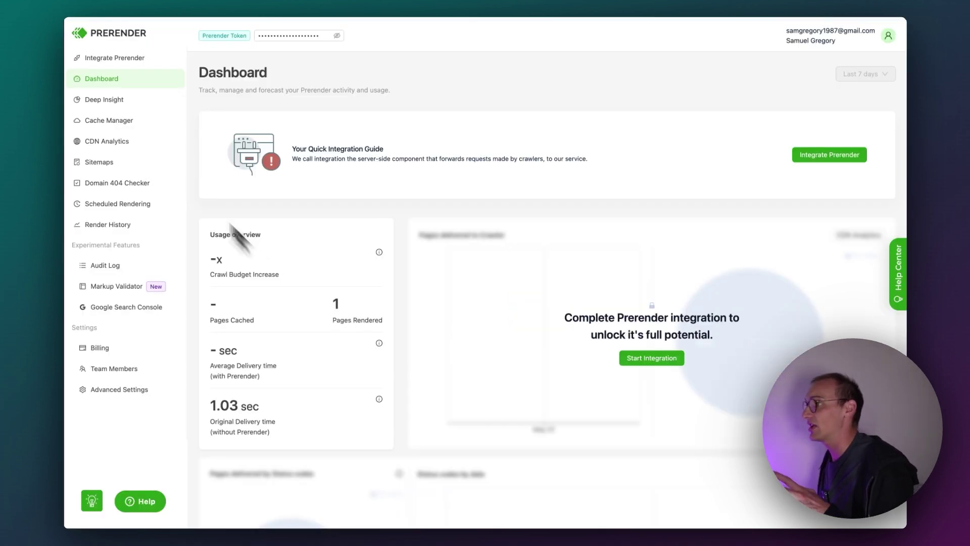
click(125, 121)
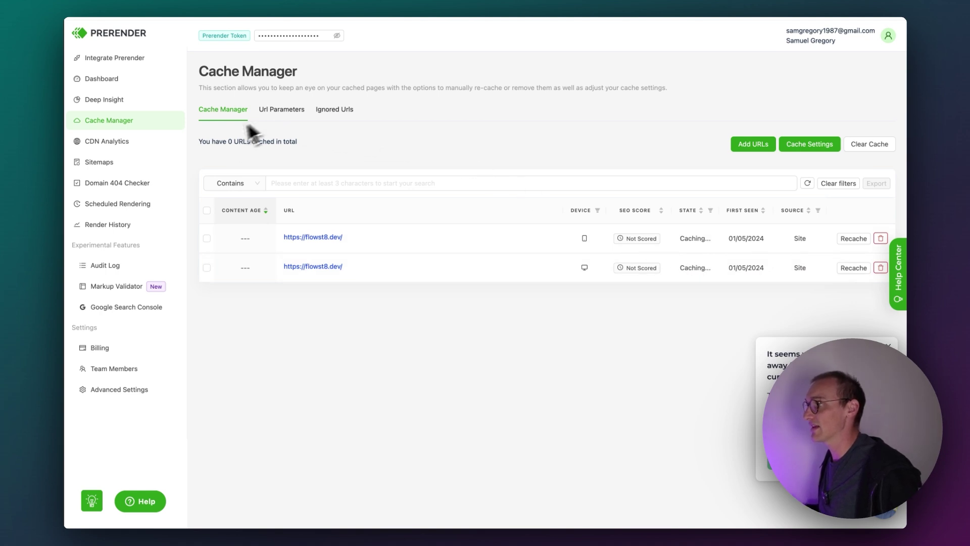
click(101, 79)
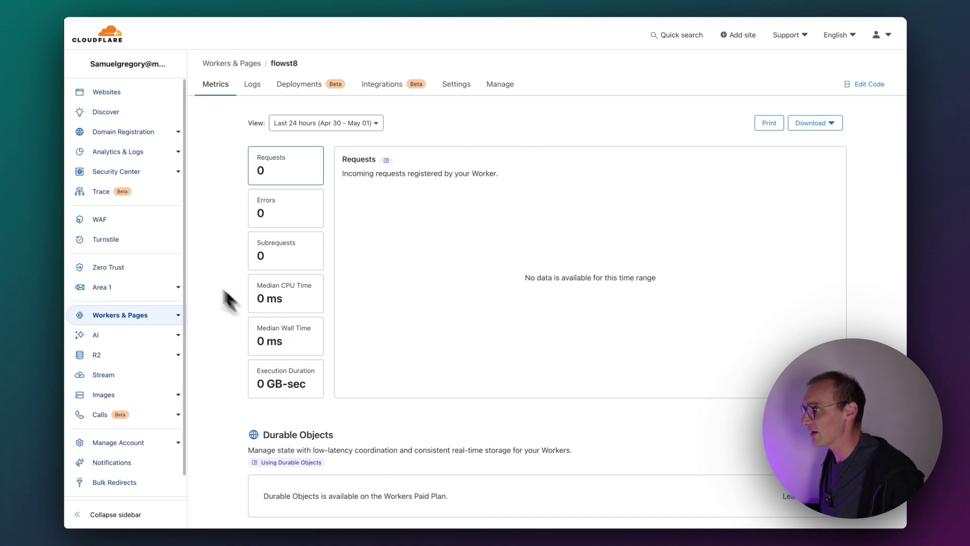
mouse_move(62, 314)
click(98, 255)
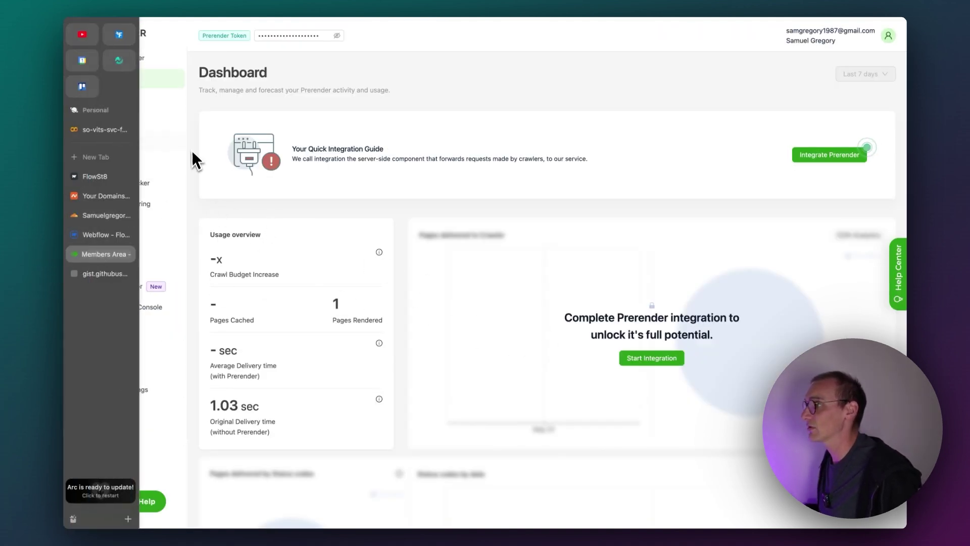
click(106, 121)
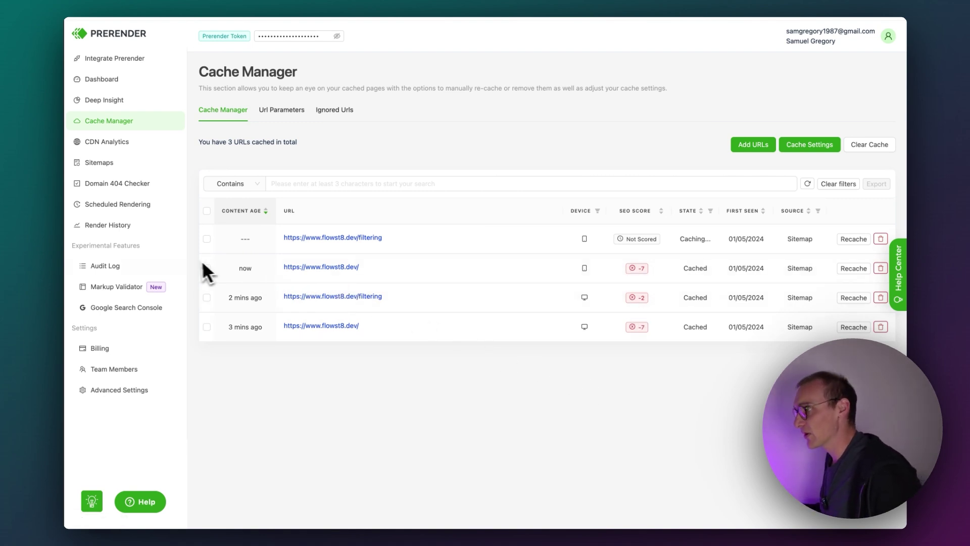
mouse_move(64, 270)
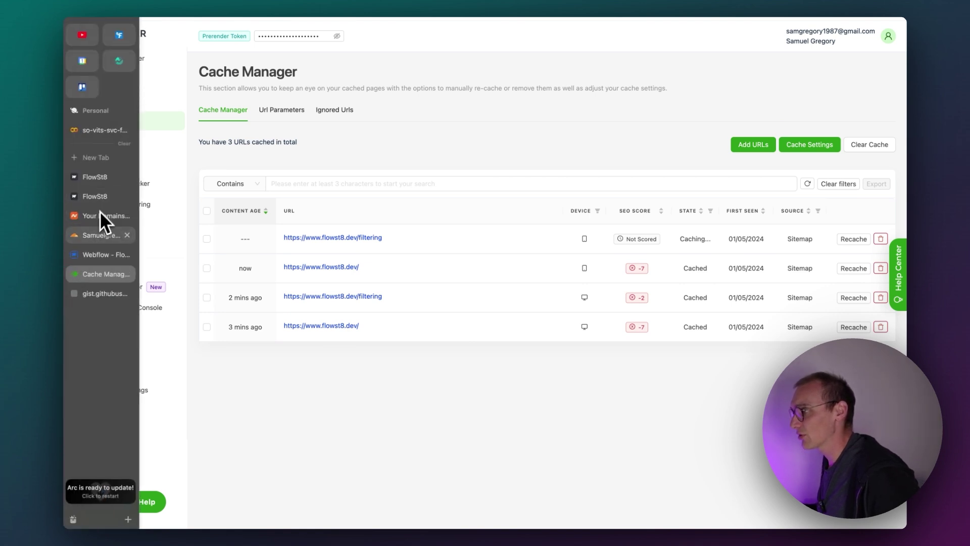
Step: Load the FlowSt8 /filtering page with DevTools' Network panel open
click(90, 178)
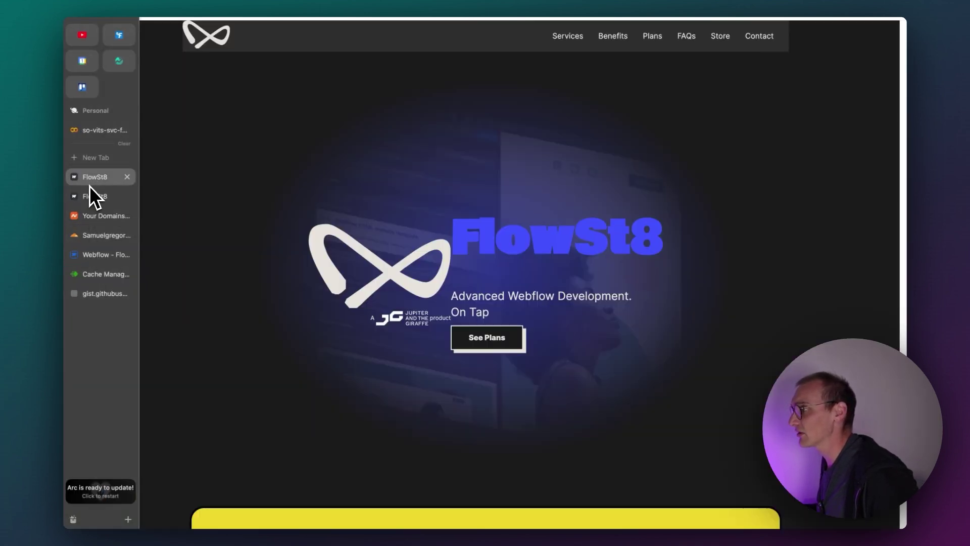
key(super+l)
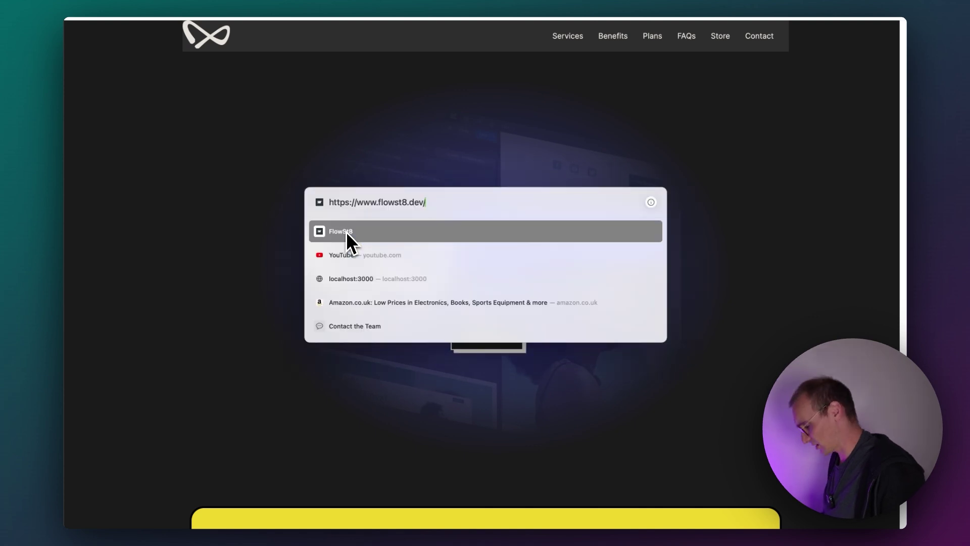
text(filtering)
key(Return)
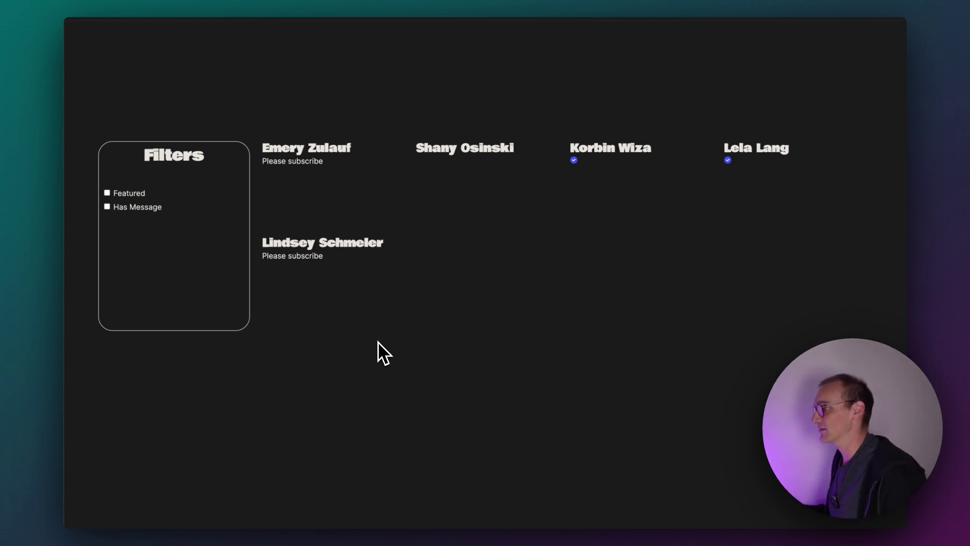
key(super+alt+i)
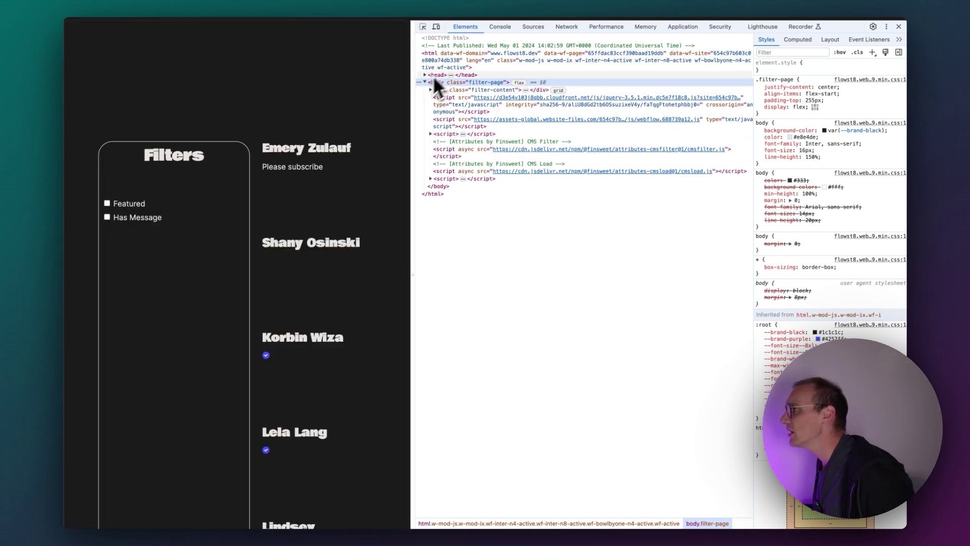
click(566, 26)
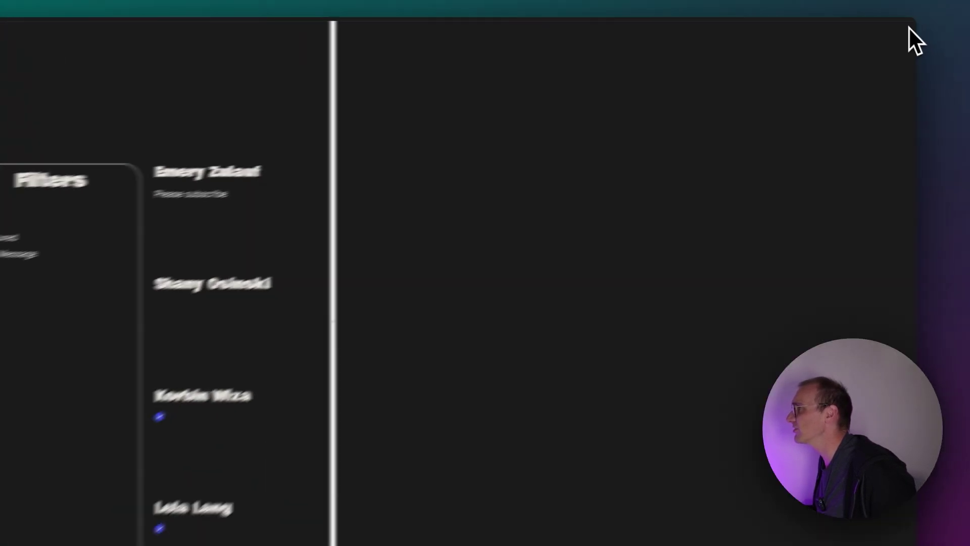
Step: Filter the cards to only Featured, leaving Has Message unchecked
click(128, 207)
click(128, 208)
click(128, 208)
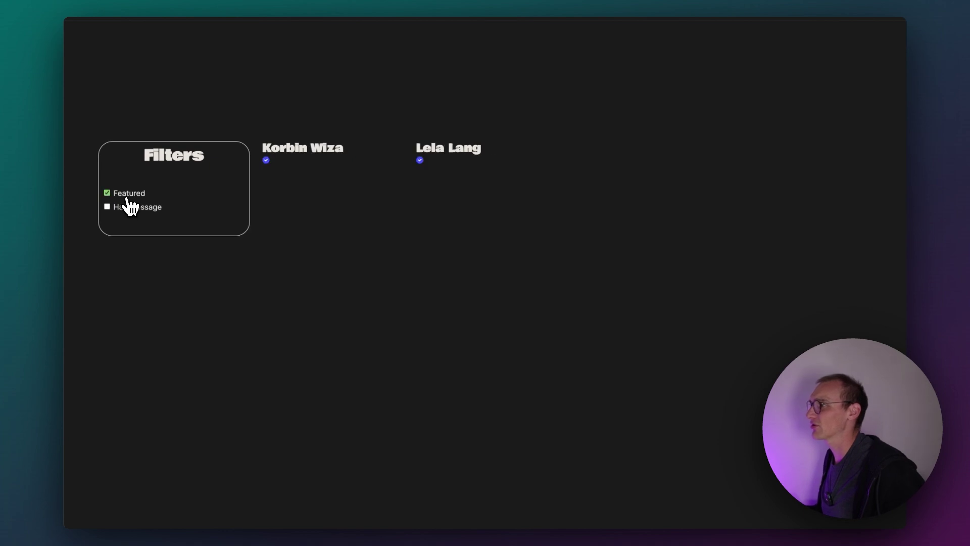